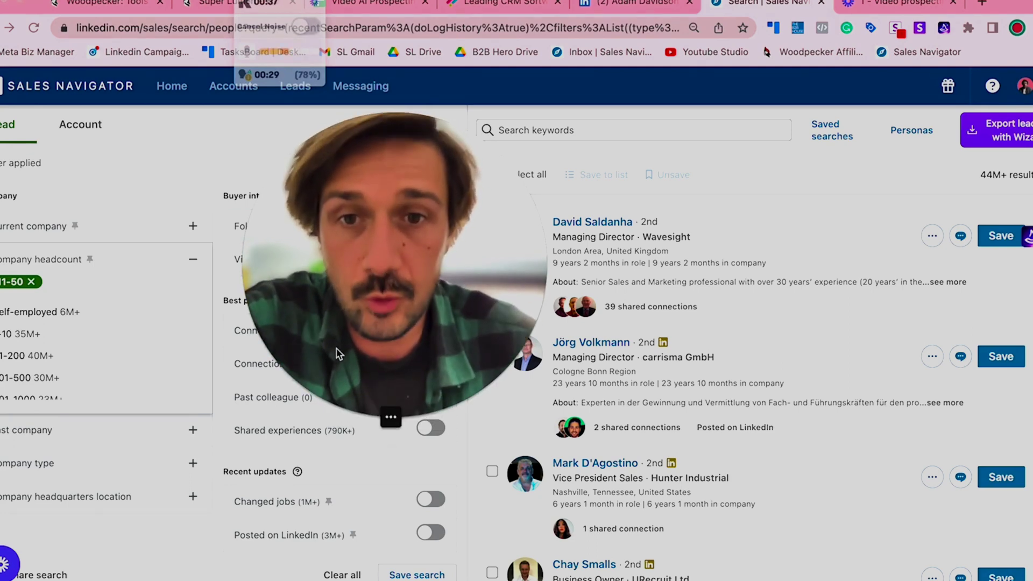
- Compare the prospect's LinkedIn profile with the Sales Navigator results, then bring up the Video Ai Prospecting List sheet
key(ctrl+shift+Tab)
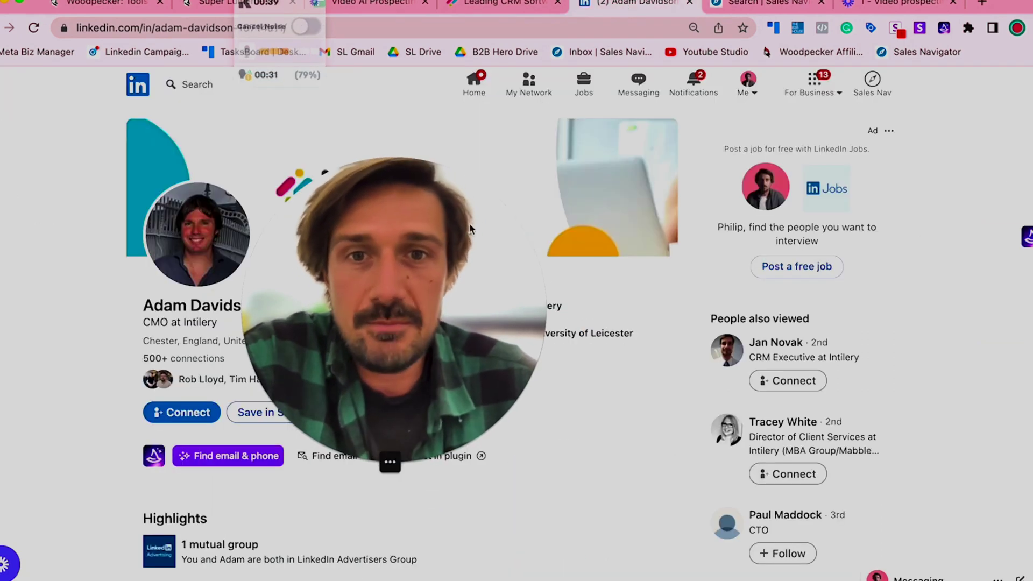
drag(469, 223, 656, 176)
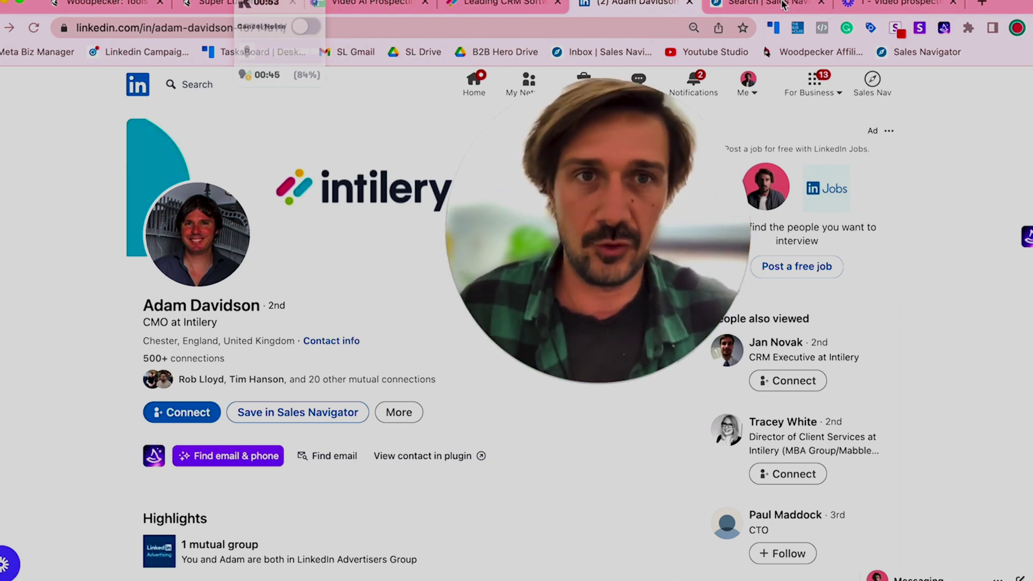
key(ctrl+Tab)
drag(649, 198, 353, 265)
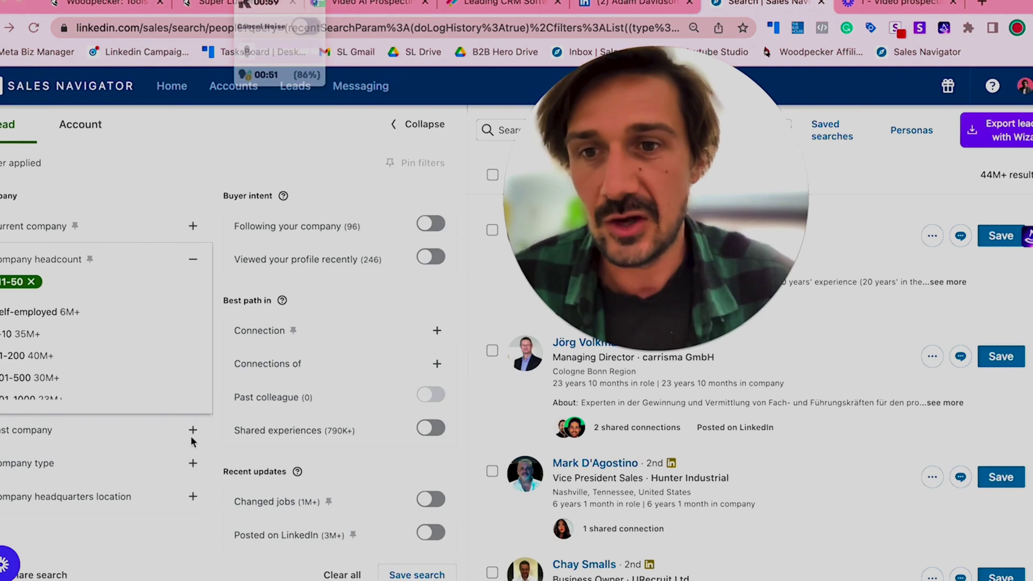
scroll(192, 438, down, 3)
drag(669, 247, 350, 255)
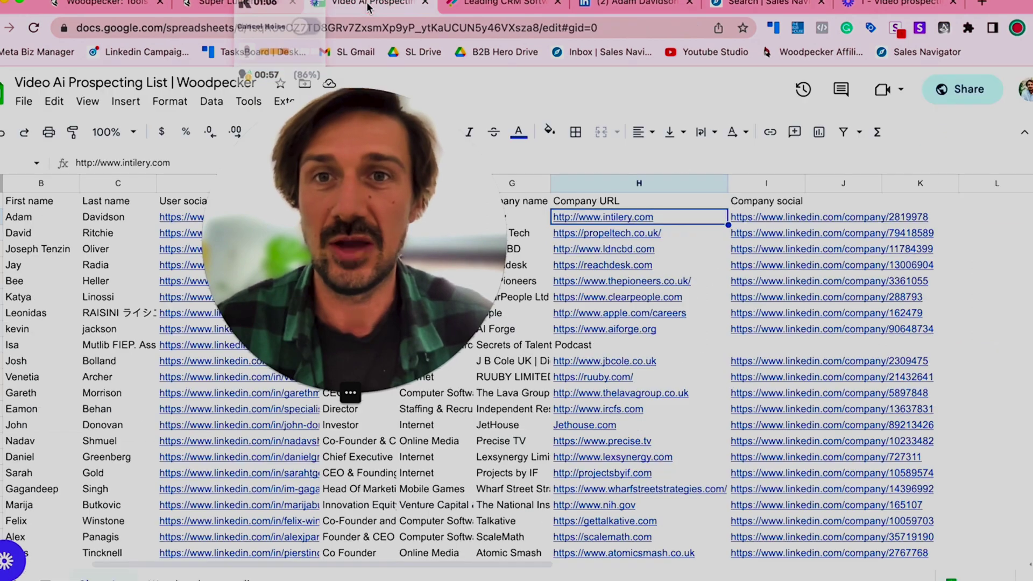
click(371, 3)
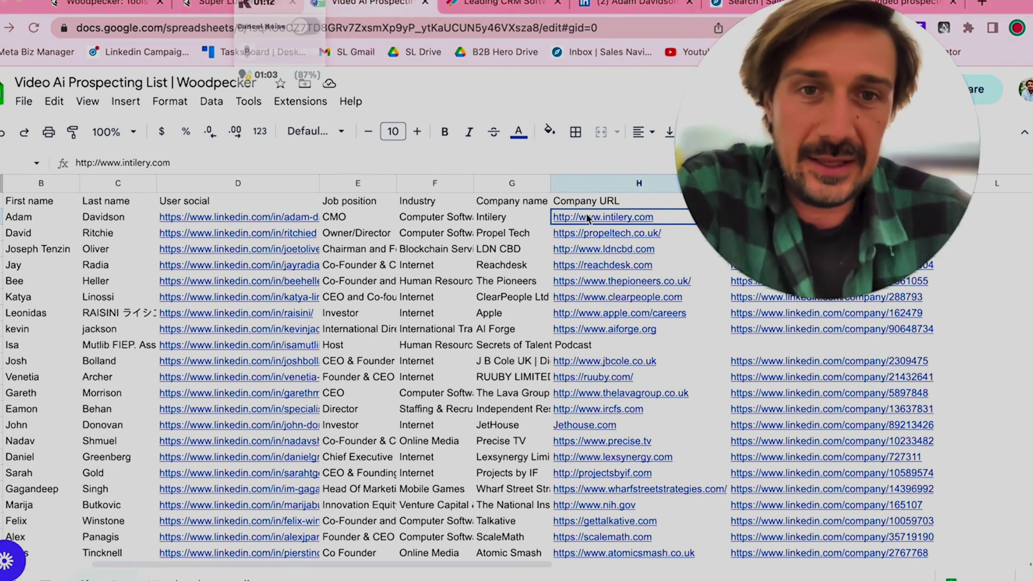
- Cross-check the first lead's LinkedIn profile and company website against the sheet, then go to Woodpecker
click(618, 3)
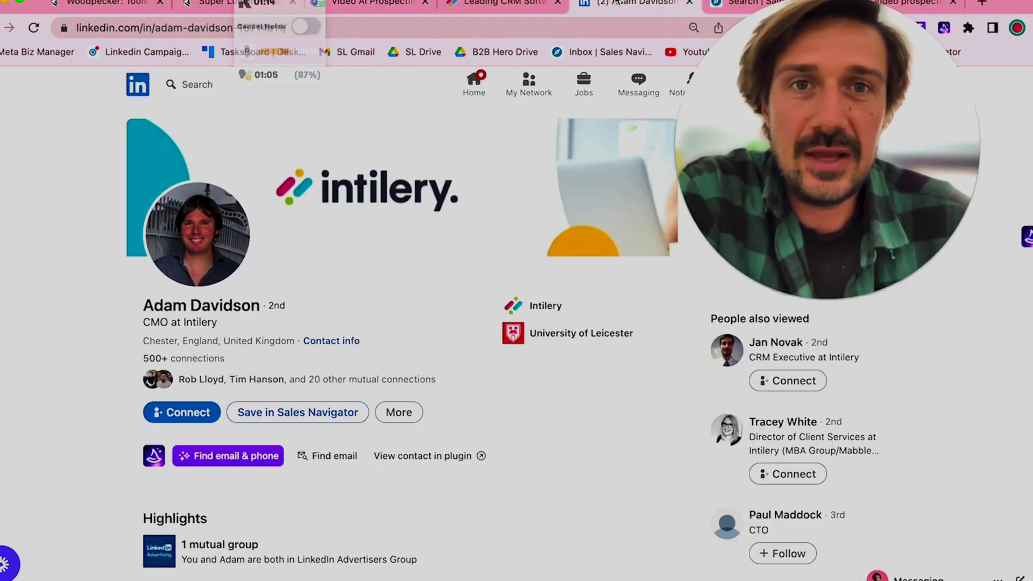
click(634, 3)
click(507, 5)
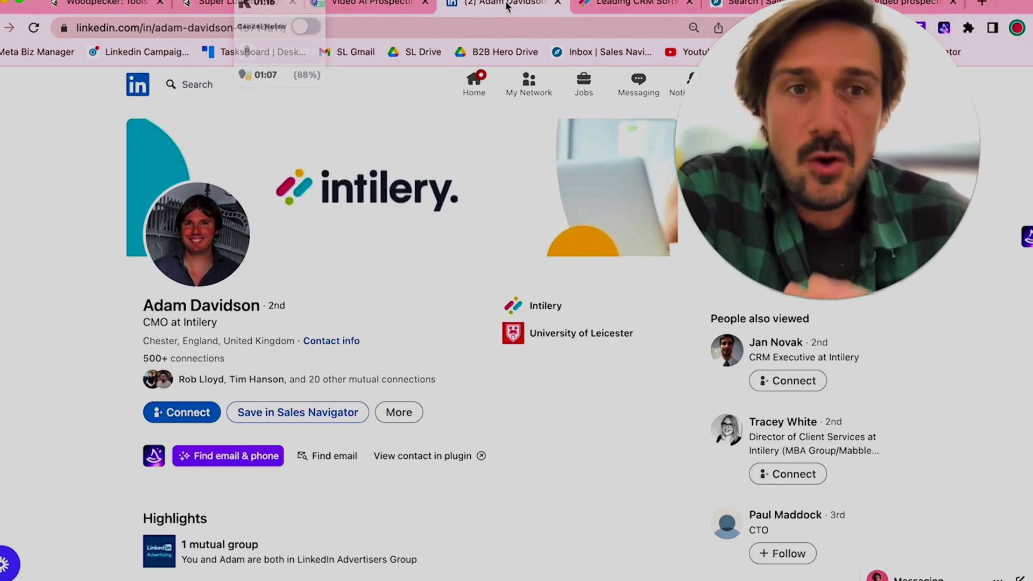
click(391, 3)
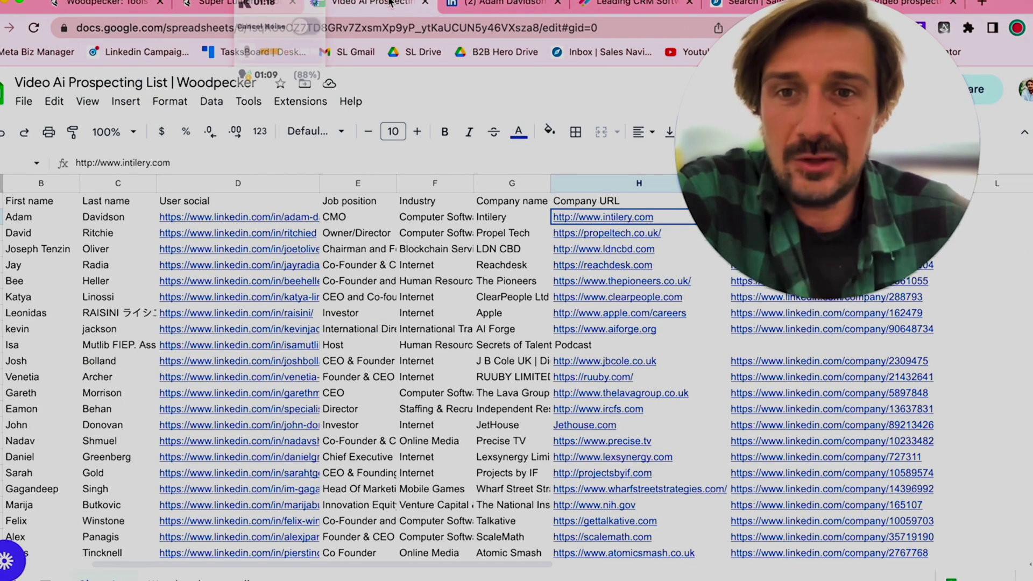
click(499, 6)
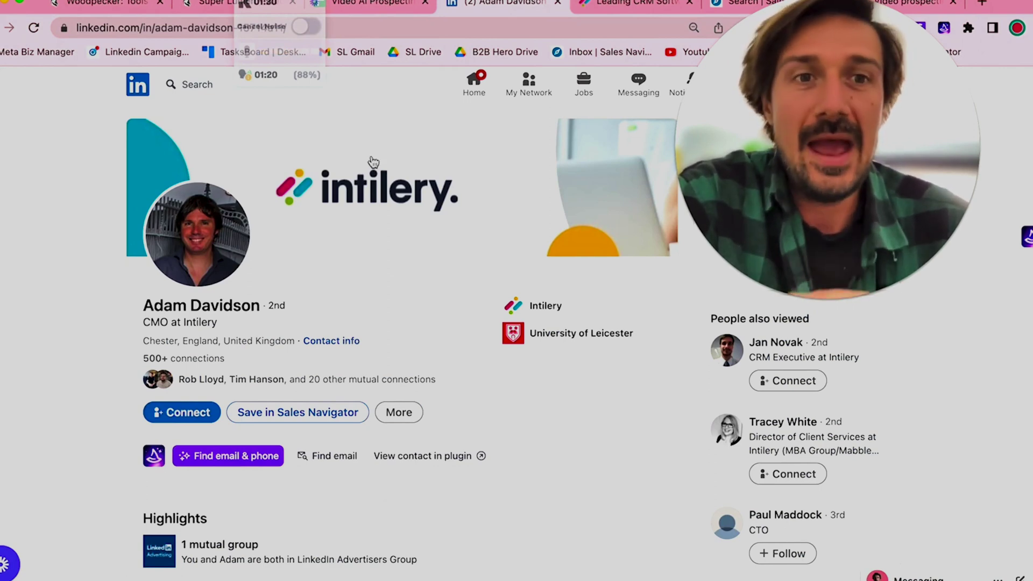
click(70, 6)
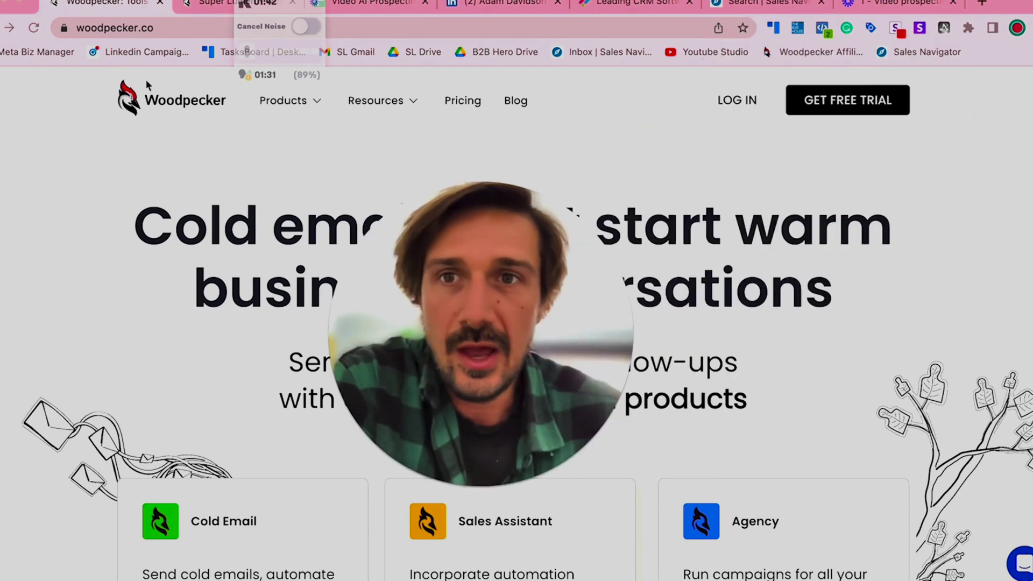
- Bring up the Woodpecker campaign stats page and scroll through it
click(202, 13)
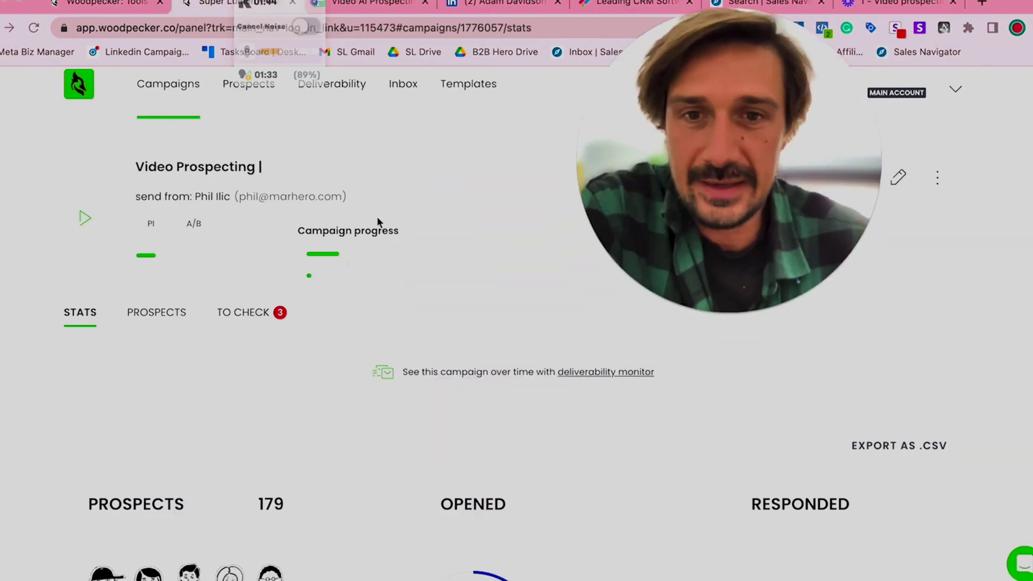
scroll(234, 388, down, 3)
scroll(235, 393, up, 3)
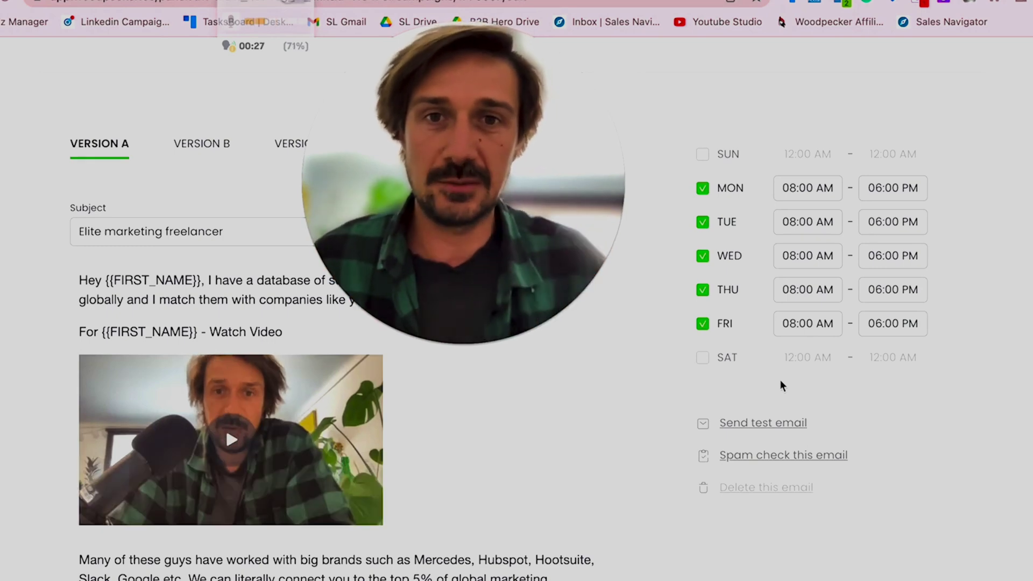
drag(459, 339, 777, 339)
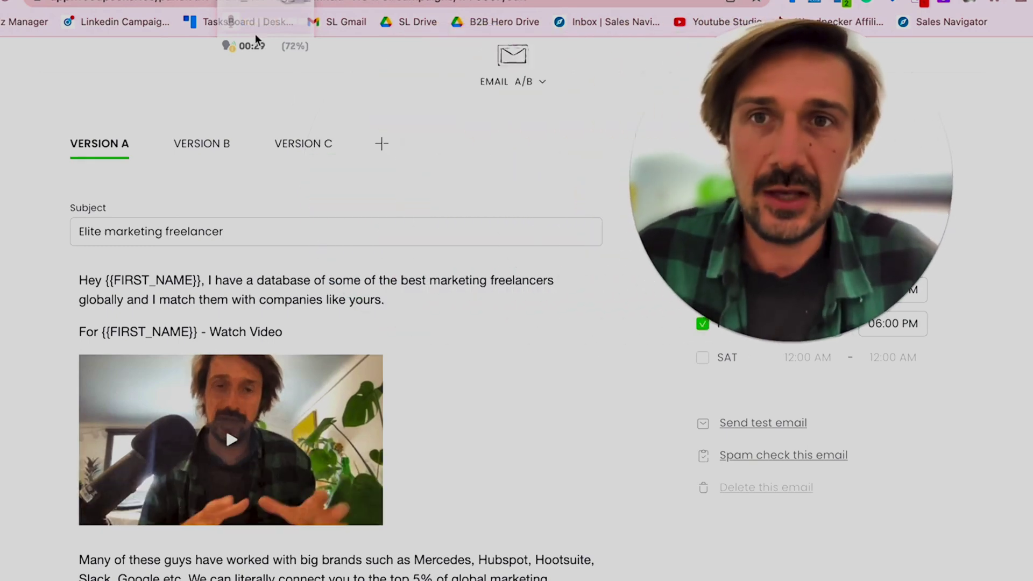
click(850, 22)
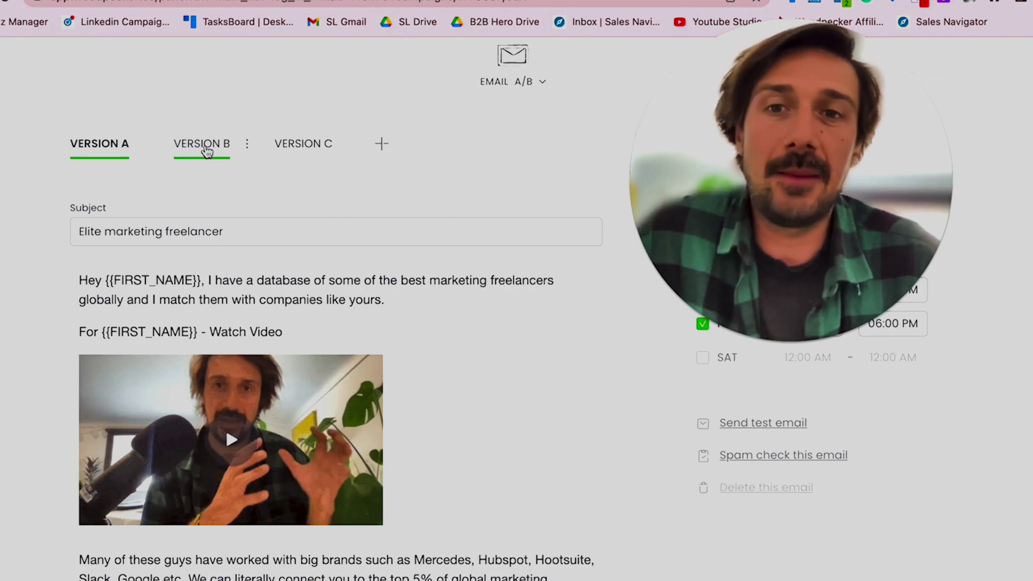
- Compare Versions A, B and C of the first video email, ending on Version C
click(209, 146)
scroll(288, 255, down, 1)
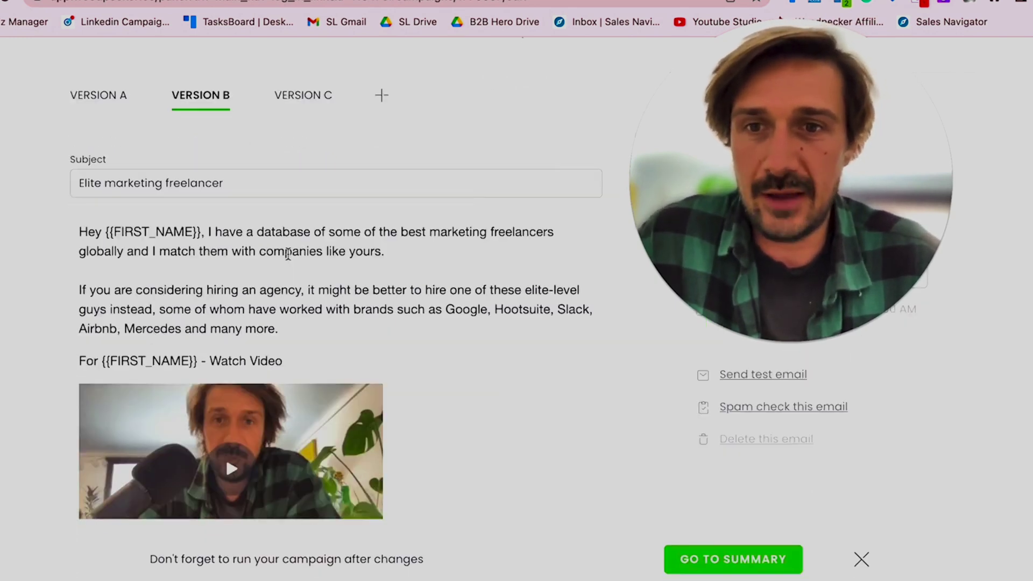
scroll(288, 254, down, 1)
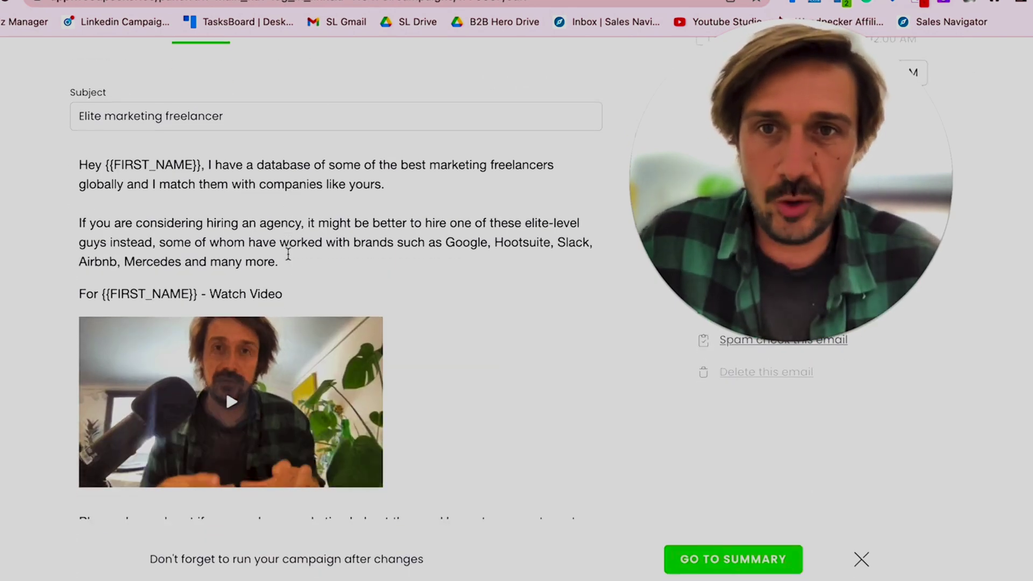
scroll(288, 254, up, 1)
click(295, 83)
click(113, 82)
click(200, 83)
click(281, 84)
scroll(300, 132, down, 2)
scroll(300, 131, up, 2)
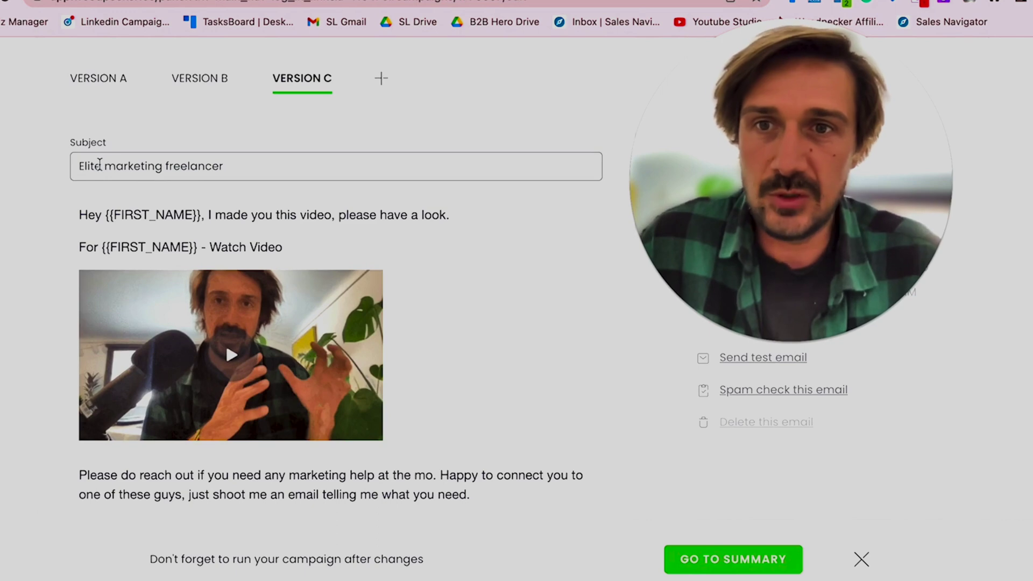
- Highlight part of Version C's subject line, then scroll down past Wait 3 Days to the follow-up email
drag(99, 164, 185, 162)
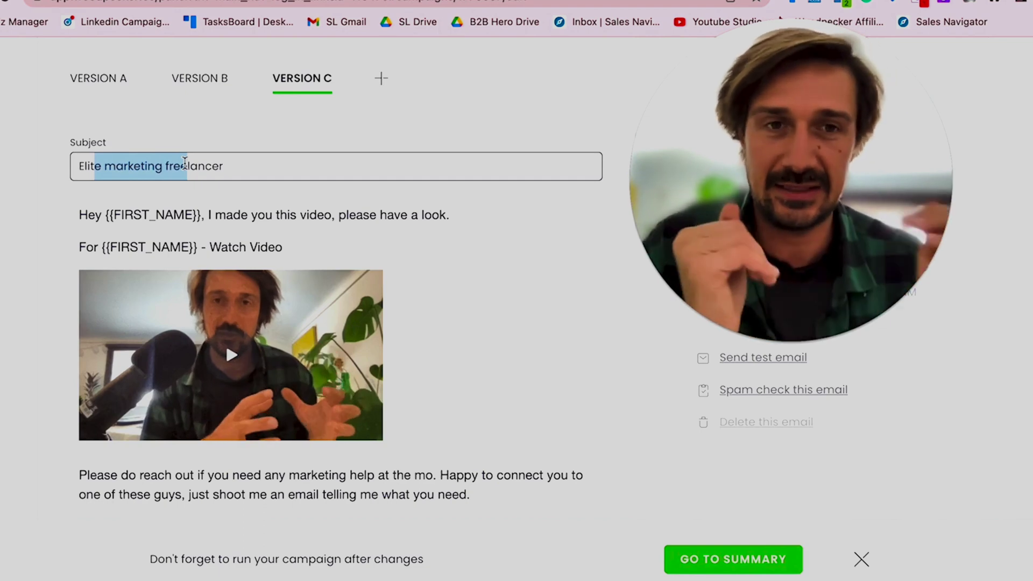
scroll(334, 231, down, 5)
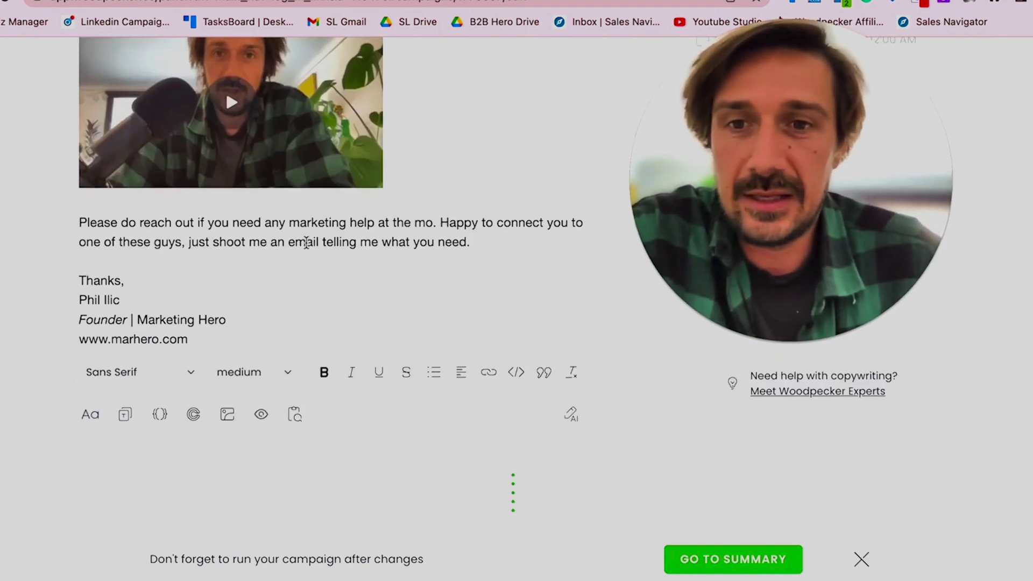
scroll(306, 243, up, 2)
scroll(306, 243, down, 4)
scroll(305, 240, down, 3)
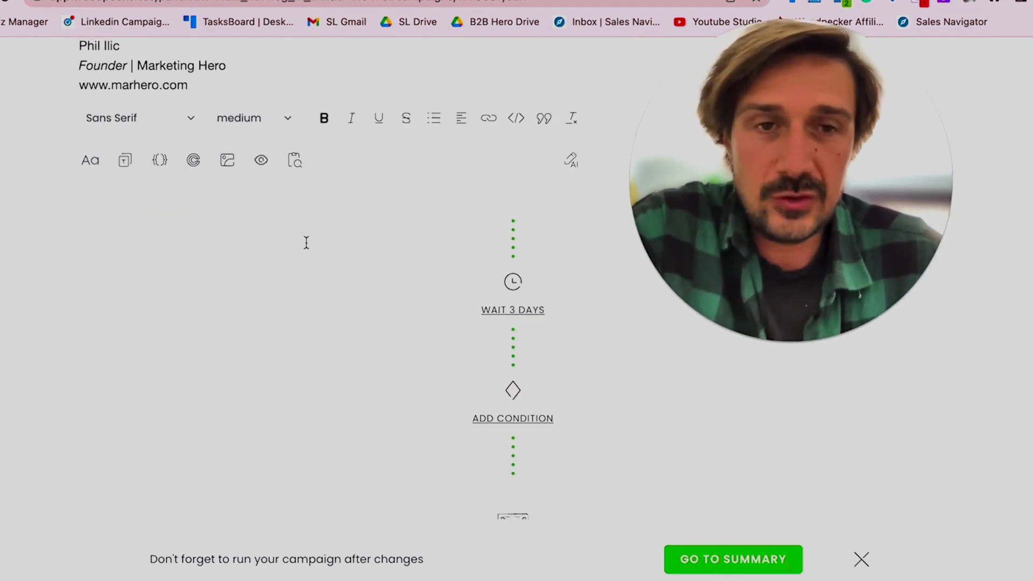
scroll(307, 246, up, 3)
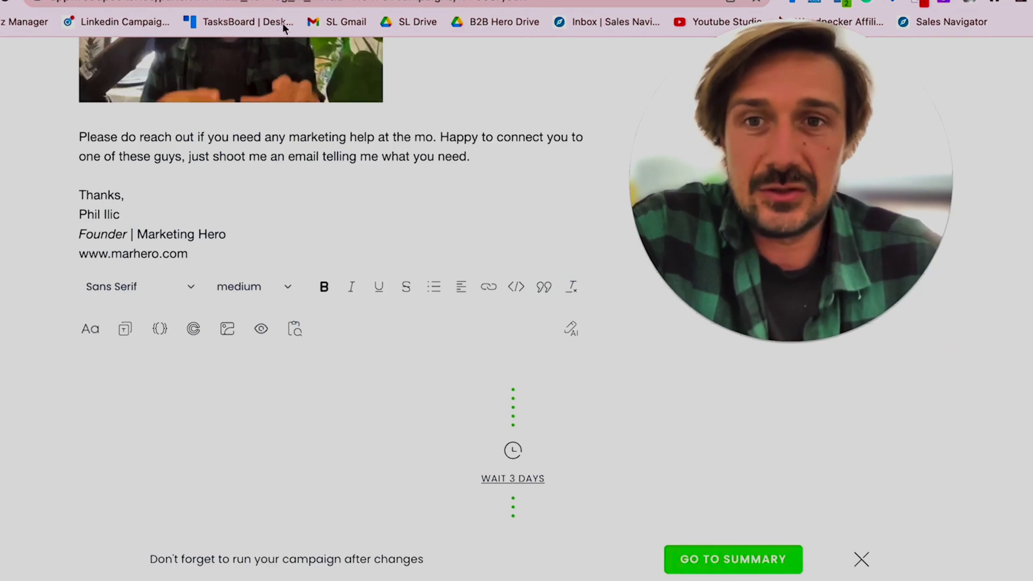
scroll(225, 88, up, 3)
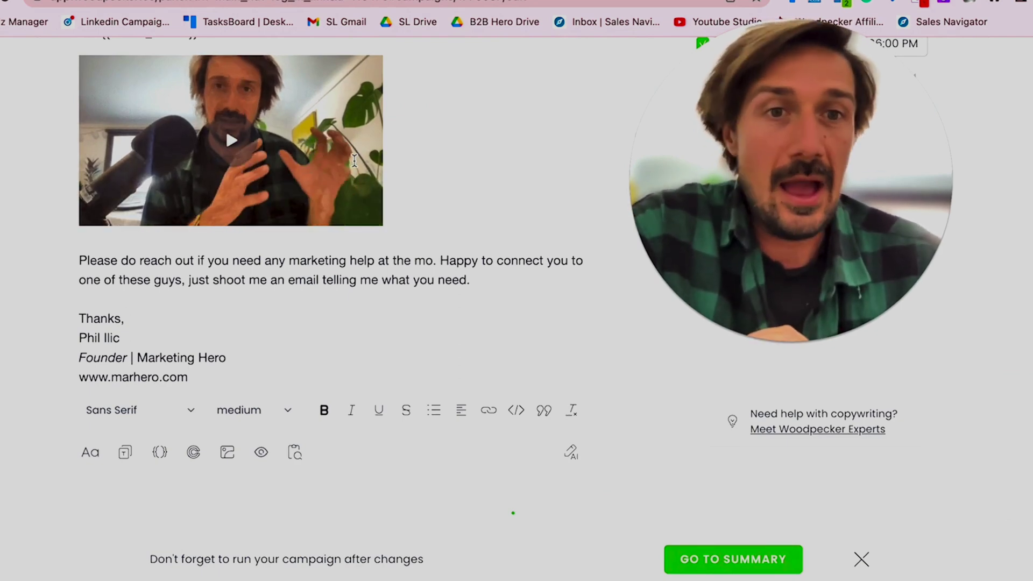
scroll(478, 311, down, 7)
scroll(478, 311, down, 6)
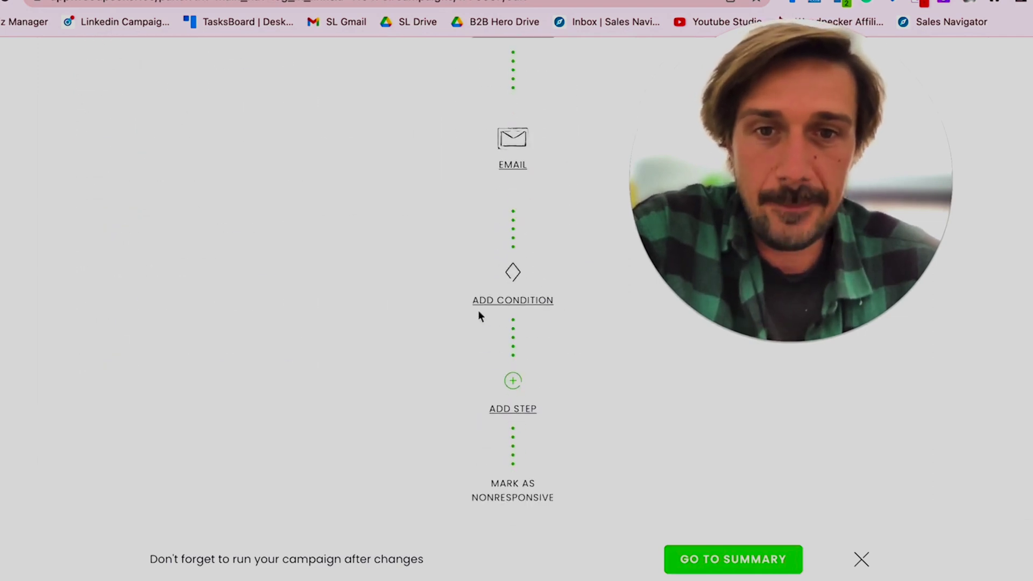
- Expand the follow-up email step to review its blank-subject check-in message
click(514, 151)
scroll(368, 254, down, 1)
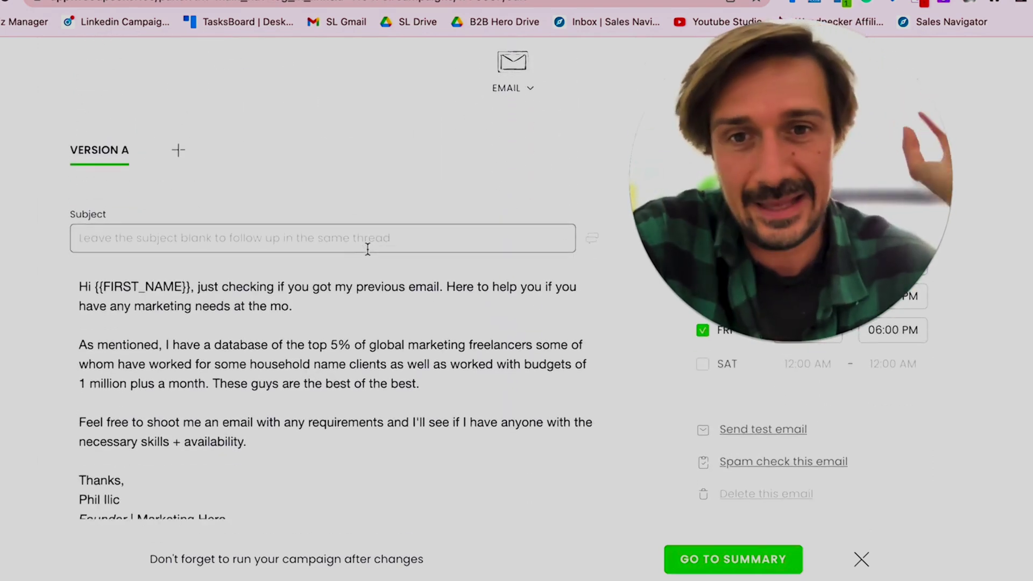
scroll(367, 248, down, 7)
scroll(367, 248, down, 7)
scroll(367, 249, up, 1)
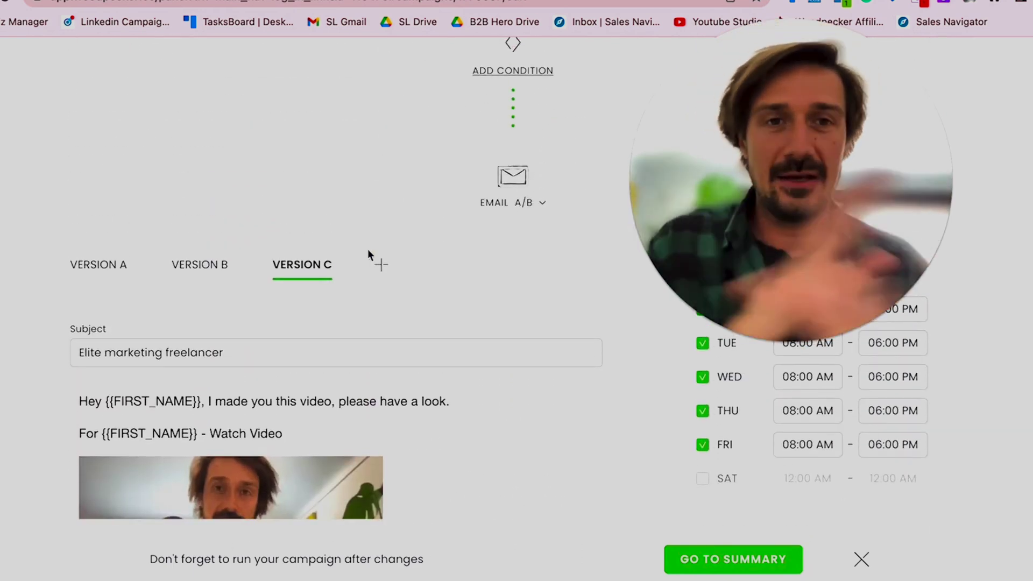